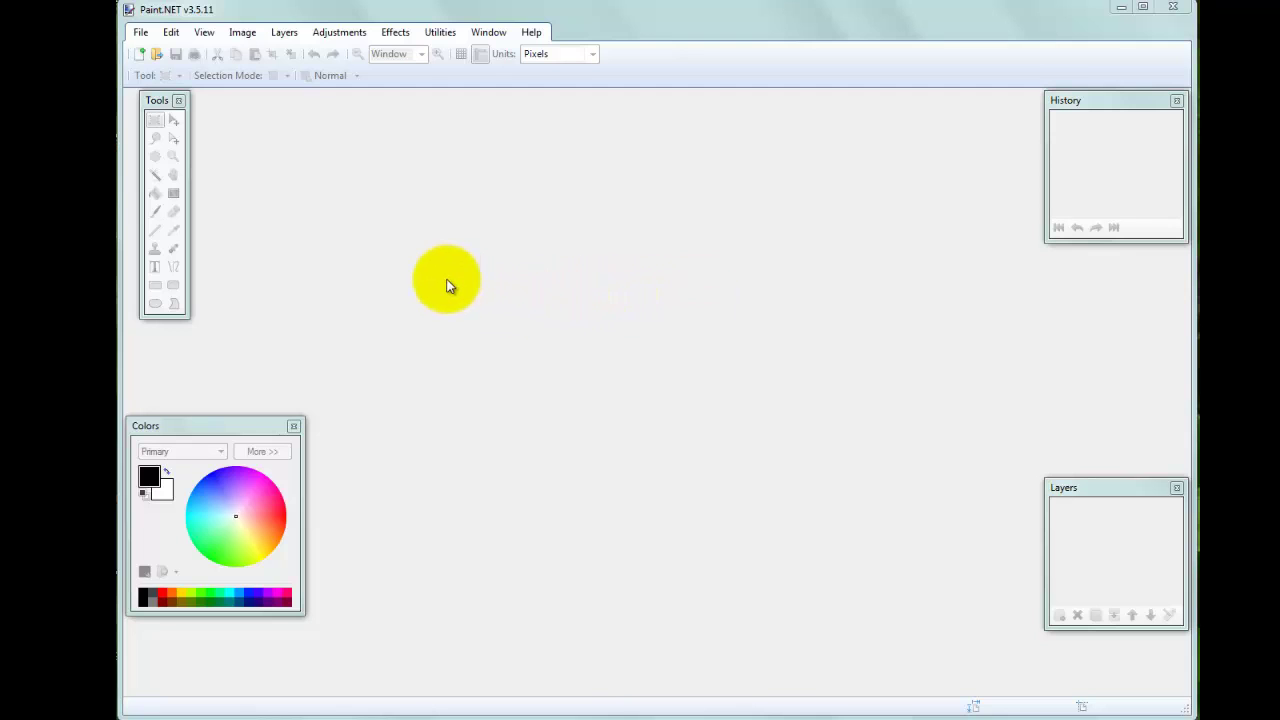
Open Best Shot - Cat Mouse.jpg from the recent files list.
left_click(139, 33)
mouse_move(165, 86)
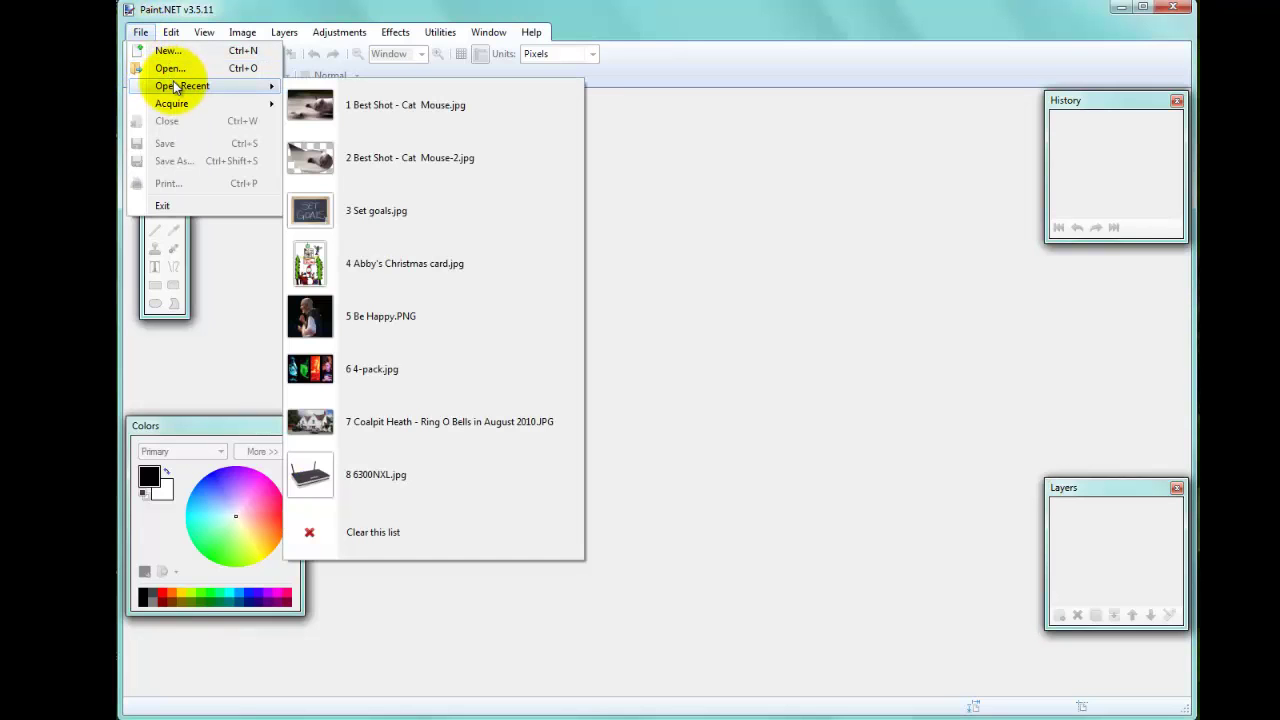
left_click(345, 100)
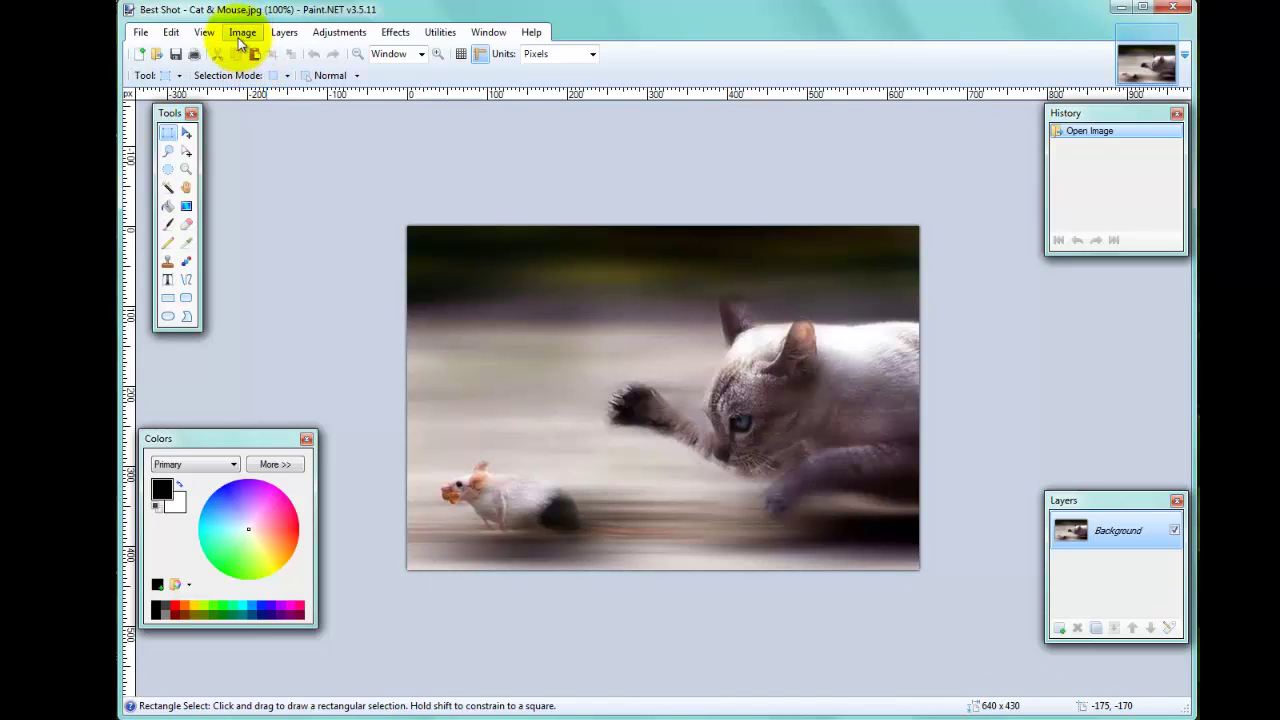
left_click(240, 33)
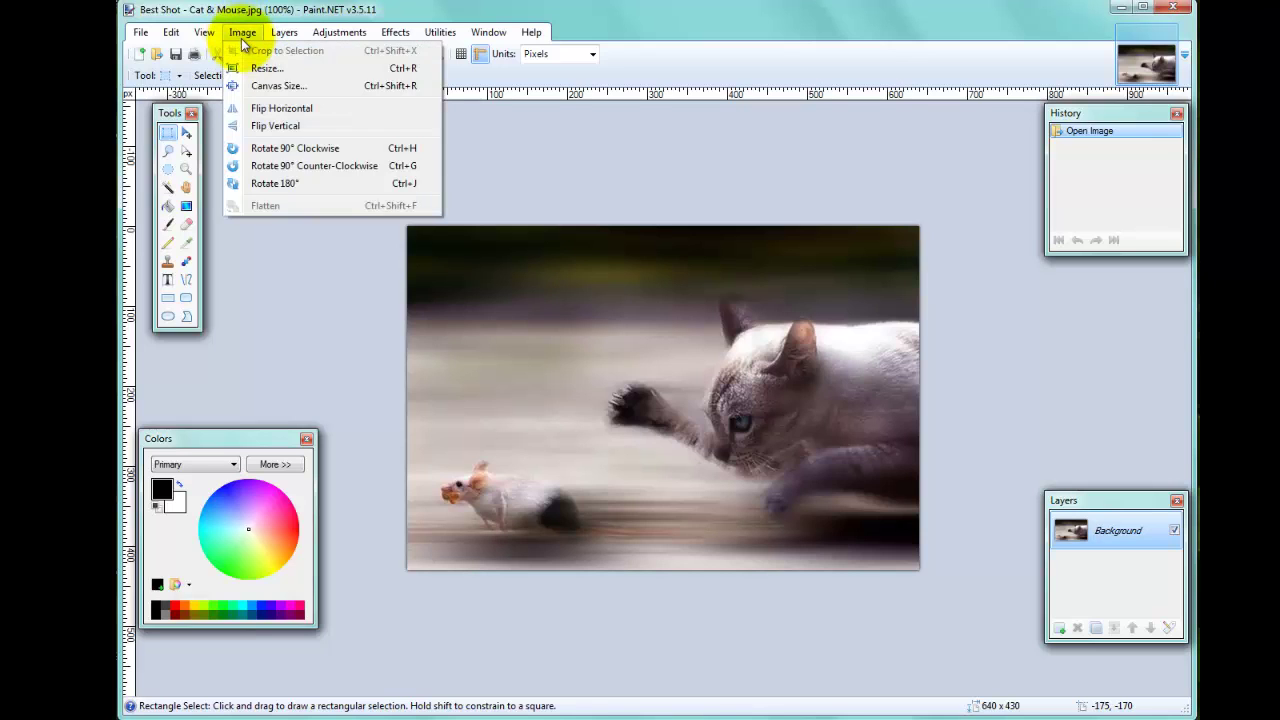
left_click(262, 68)
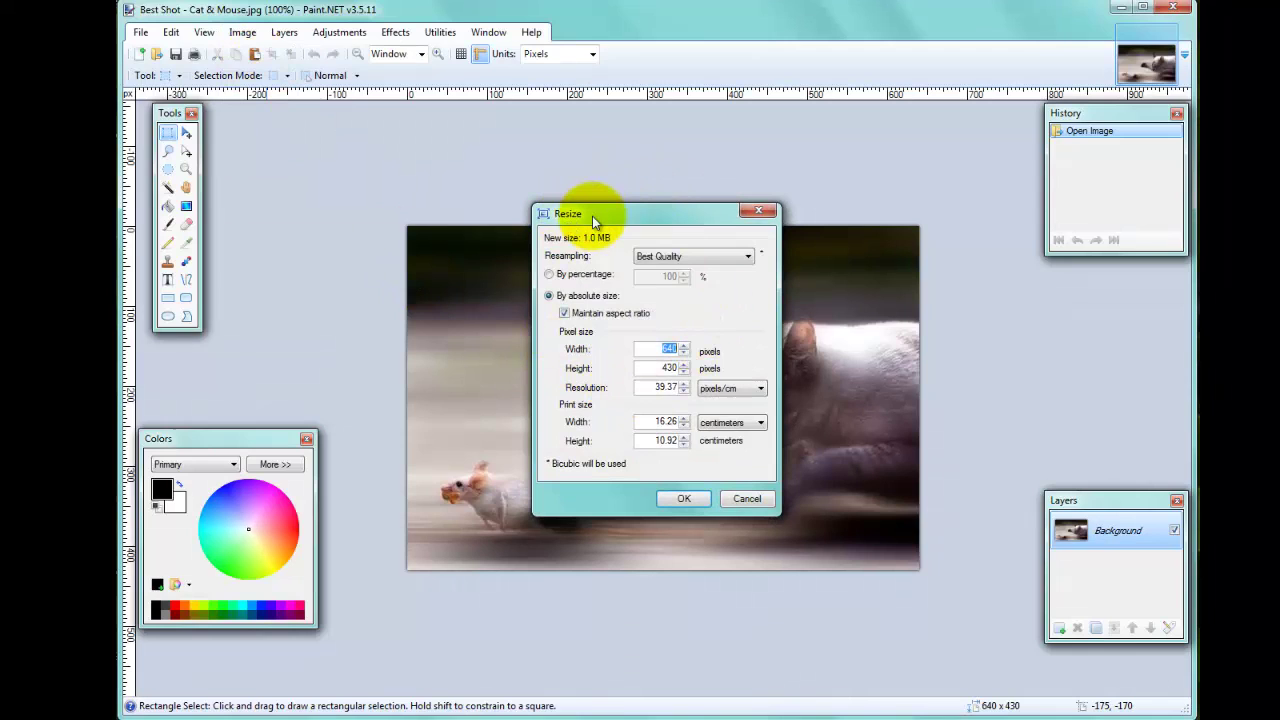
left_click(754, 502)
left_click(242, 32)
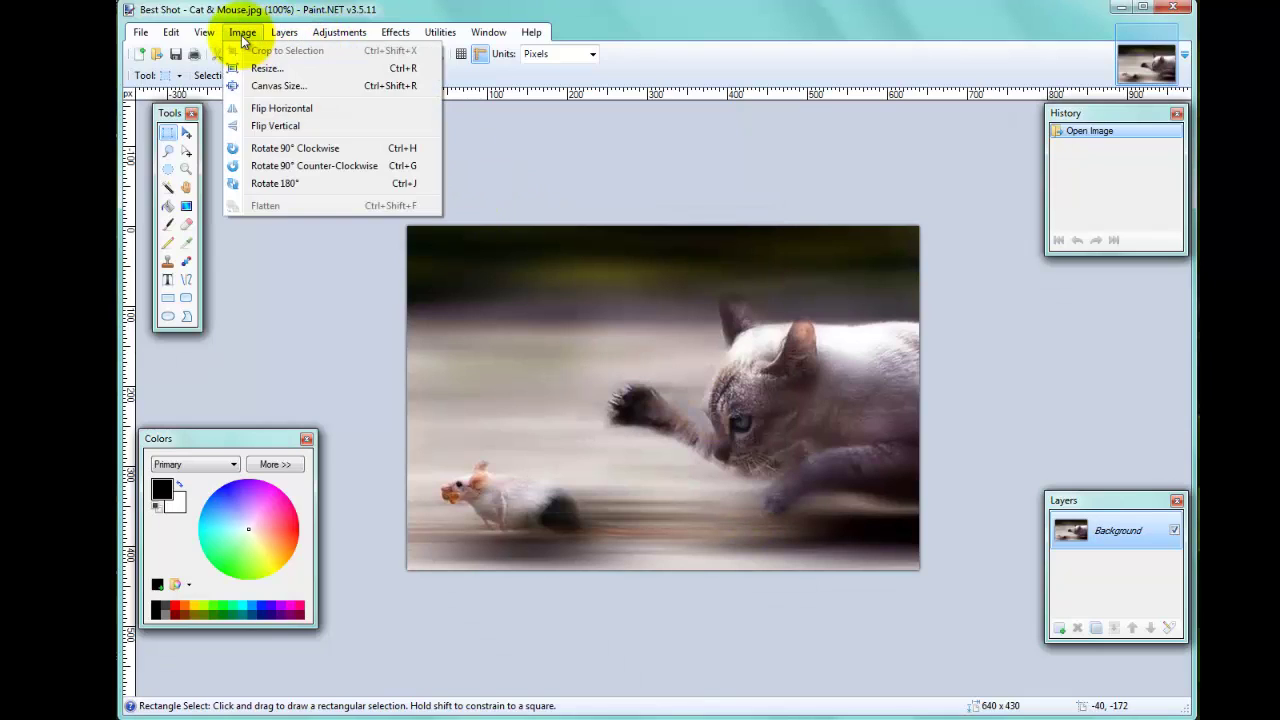
left_click(555, 153)
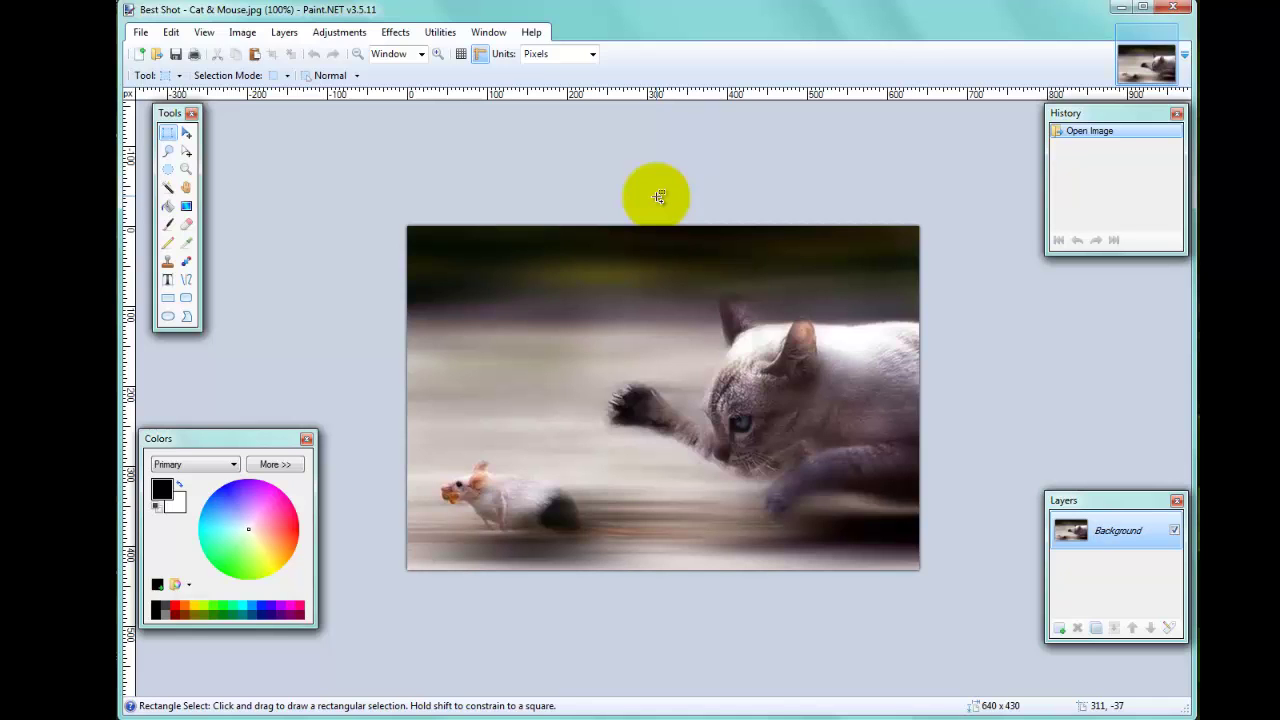
Resize the photo by percentage to 50%, giving 320 × 215 pixels.
key("ctrl+r")
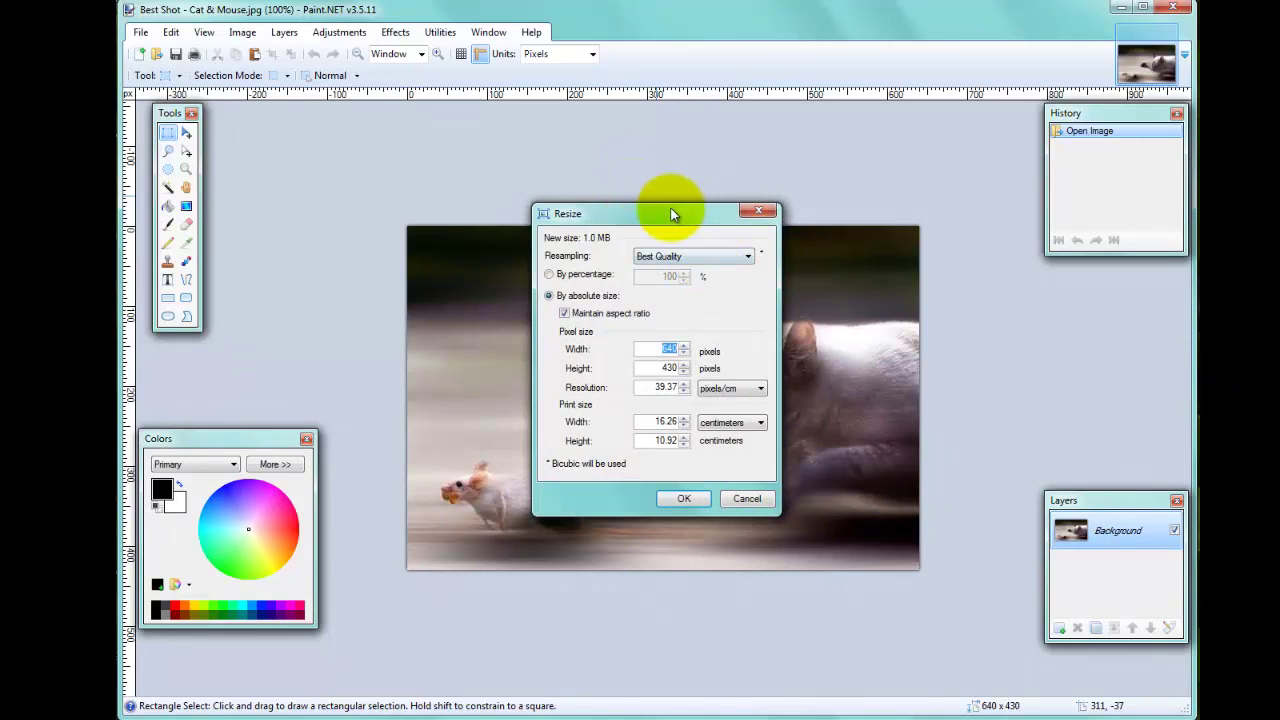
left_click_drag(664, 210, 529, 157)
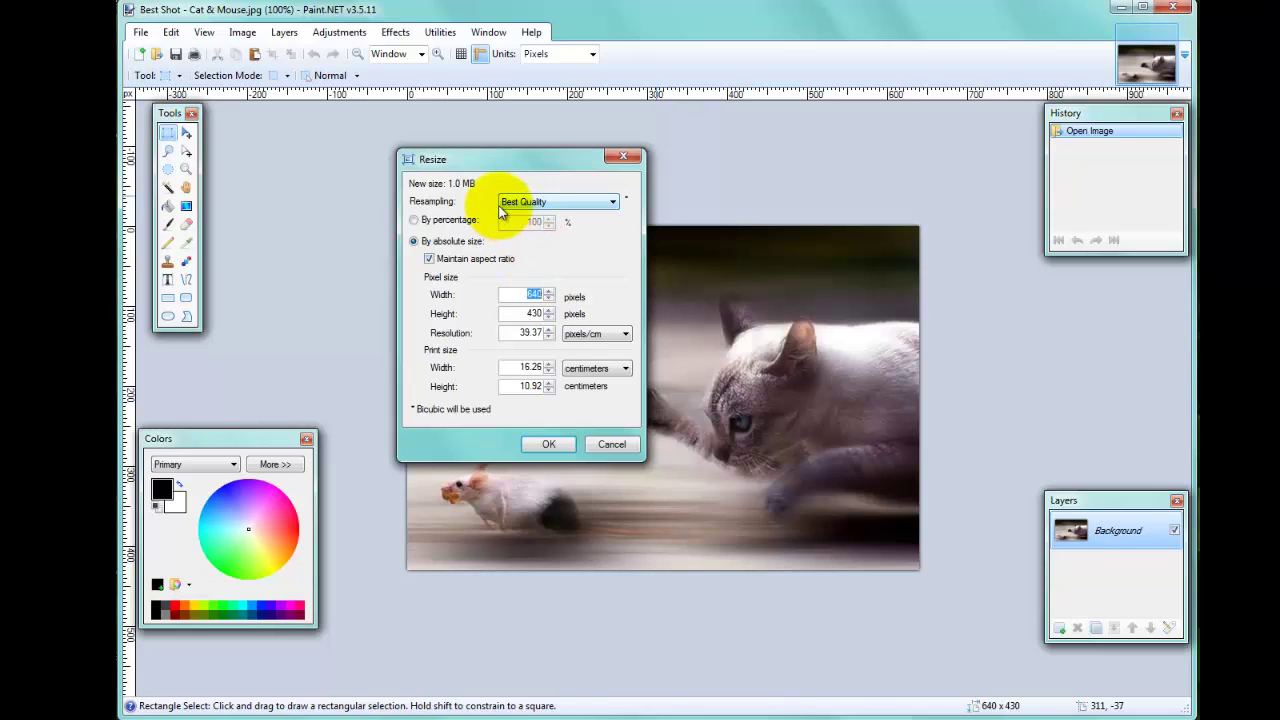
left_click(414, 220)
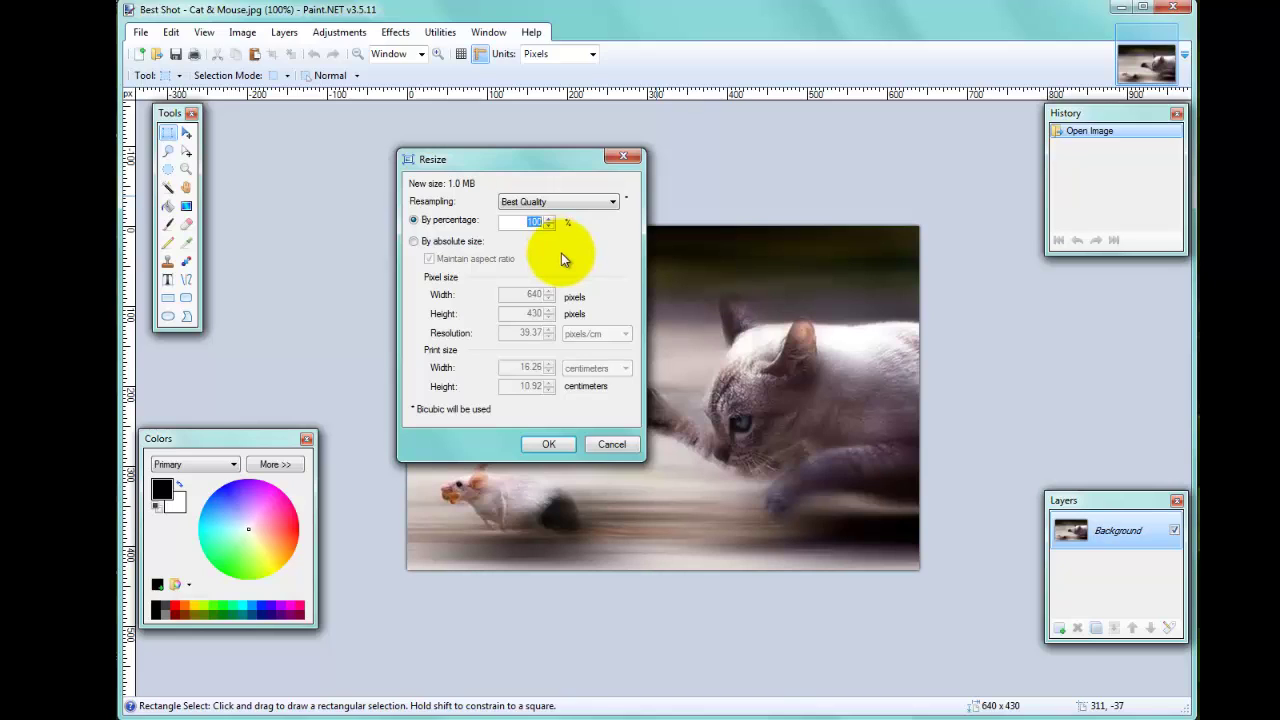
type("50")
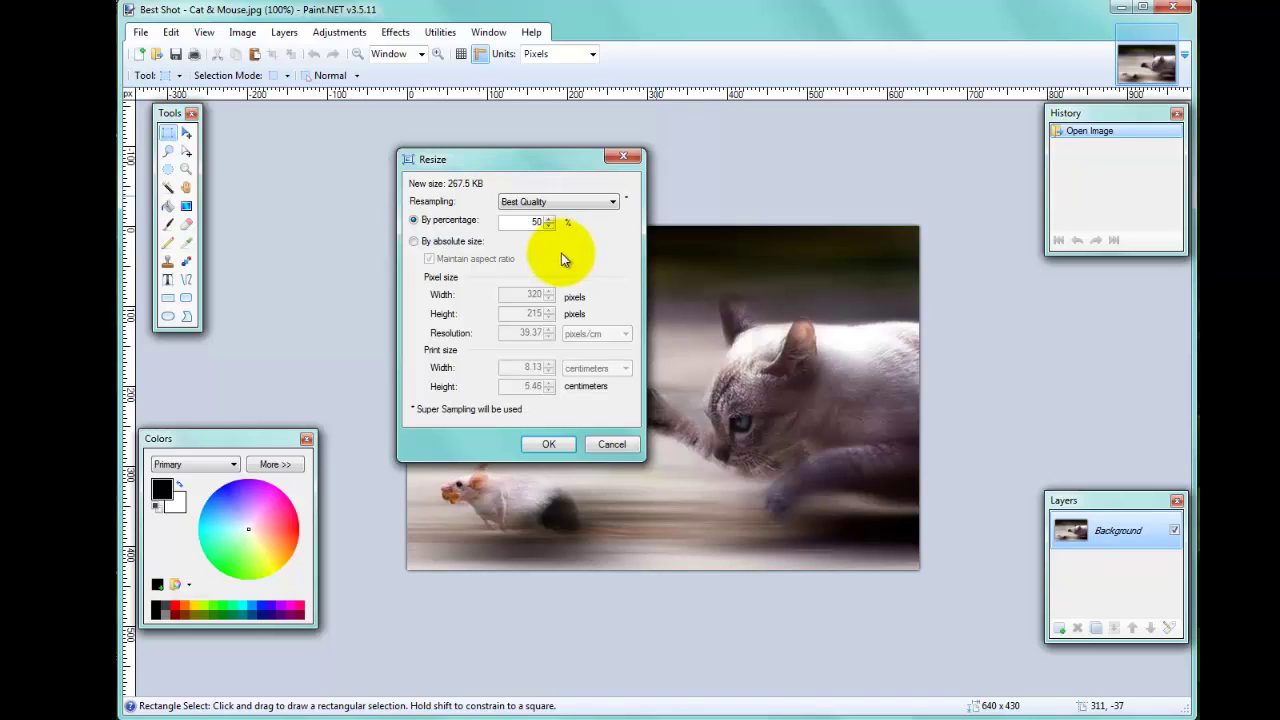
left_click(536, 443)
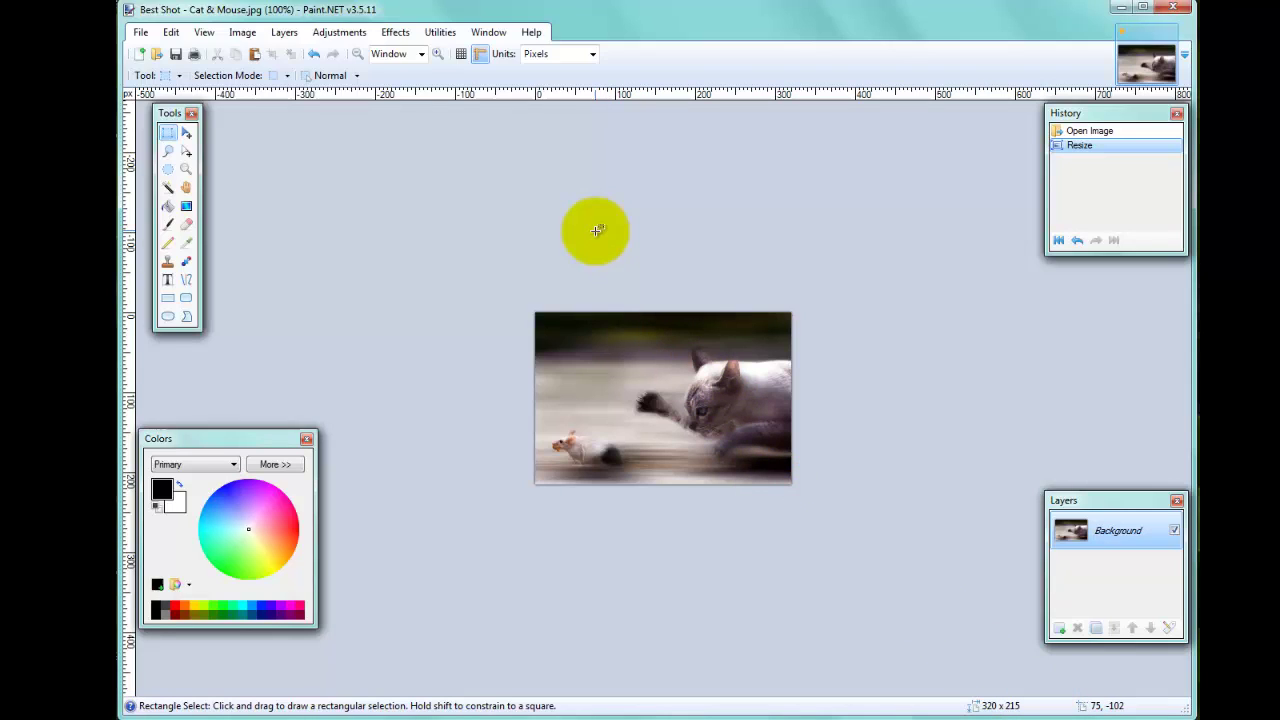
Undo the 50% resize, then enter height 860 in Resize so width becomes 1280.
key("ctrl+z")
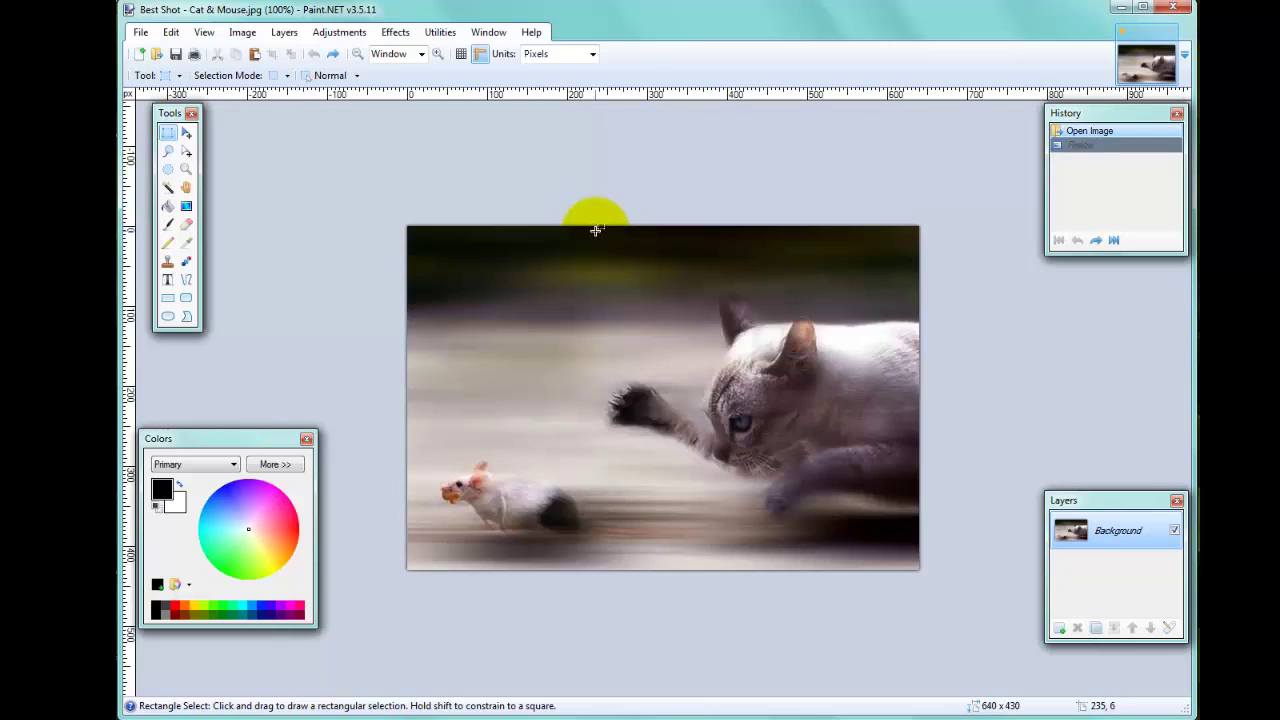
left_click(240, 33)
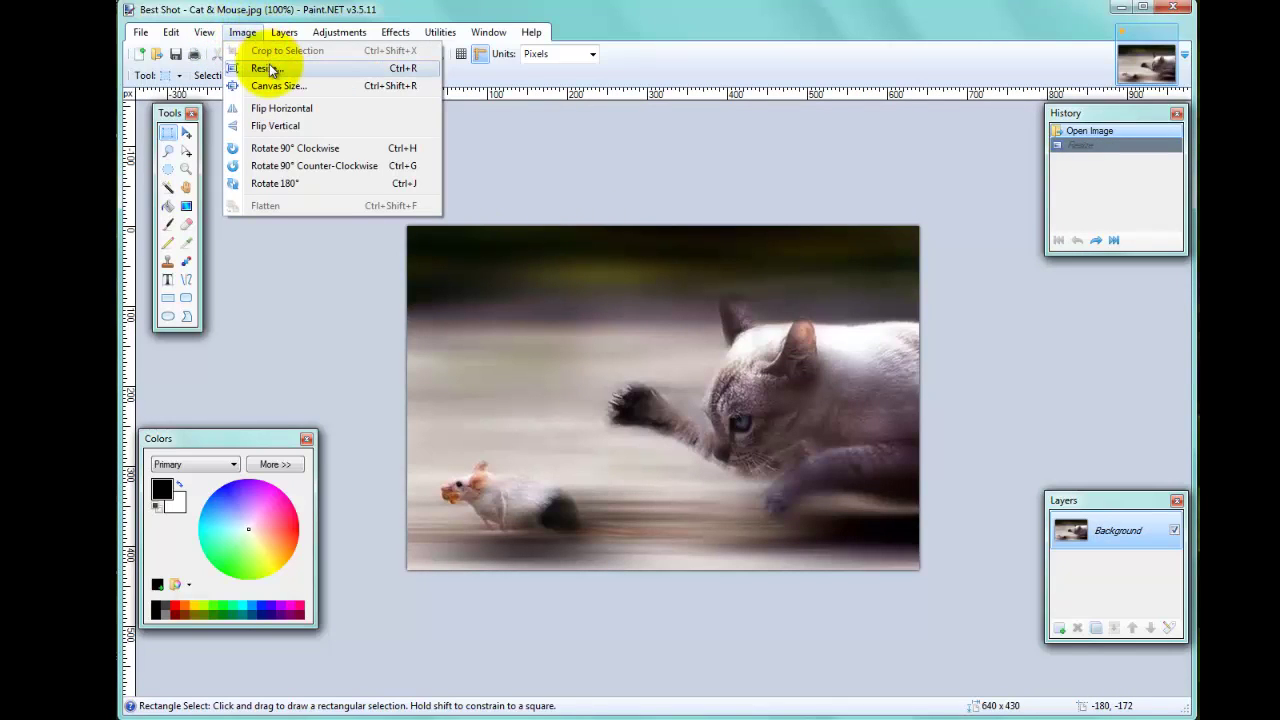
left_click(266, 68)
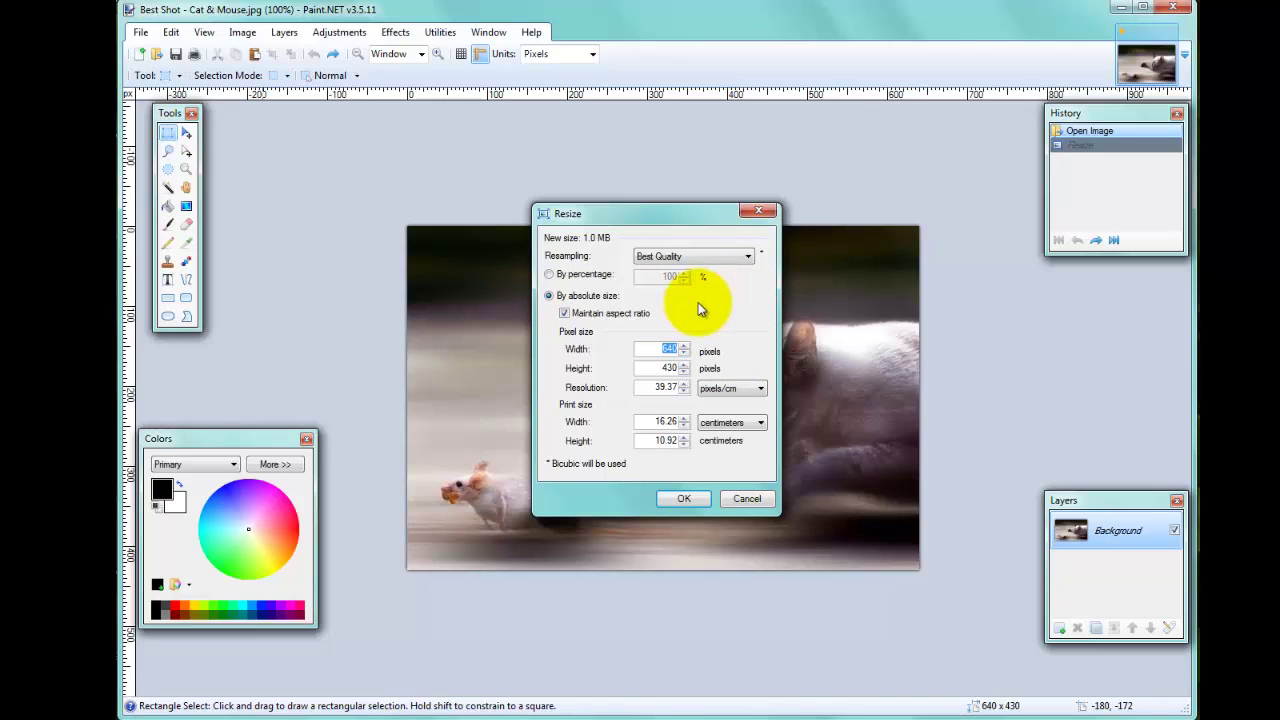
type("128")
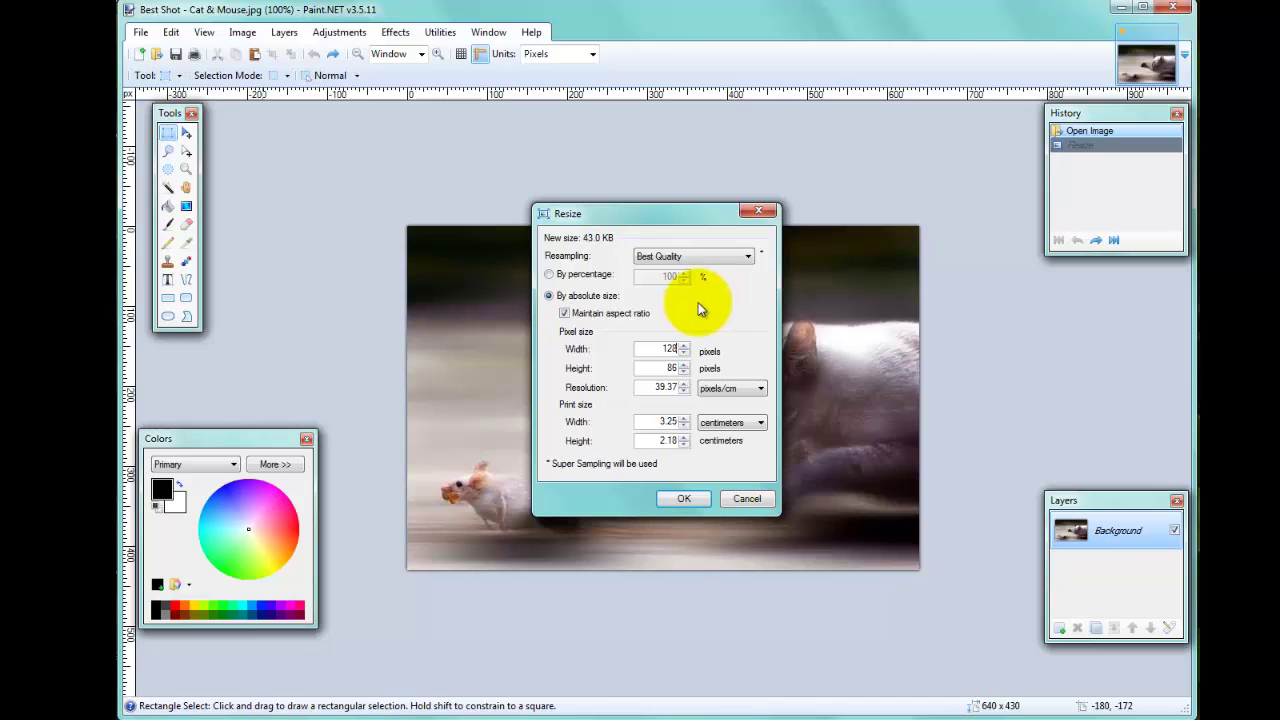
type("0")
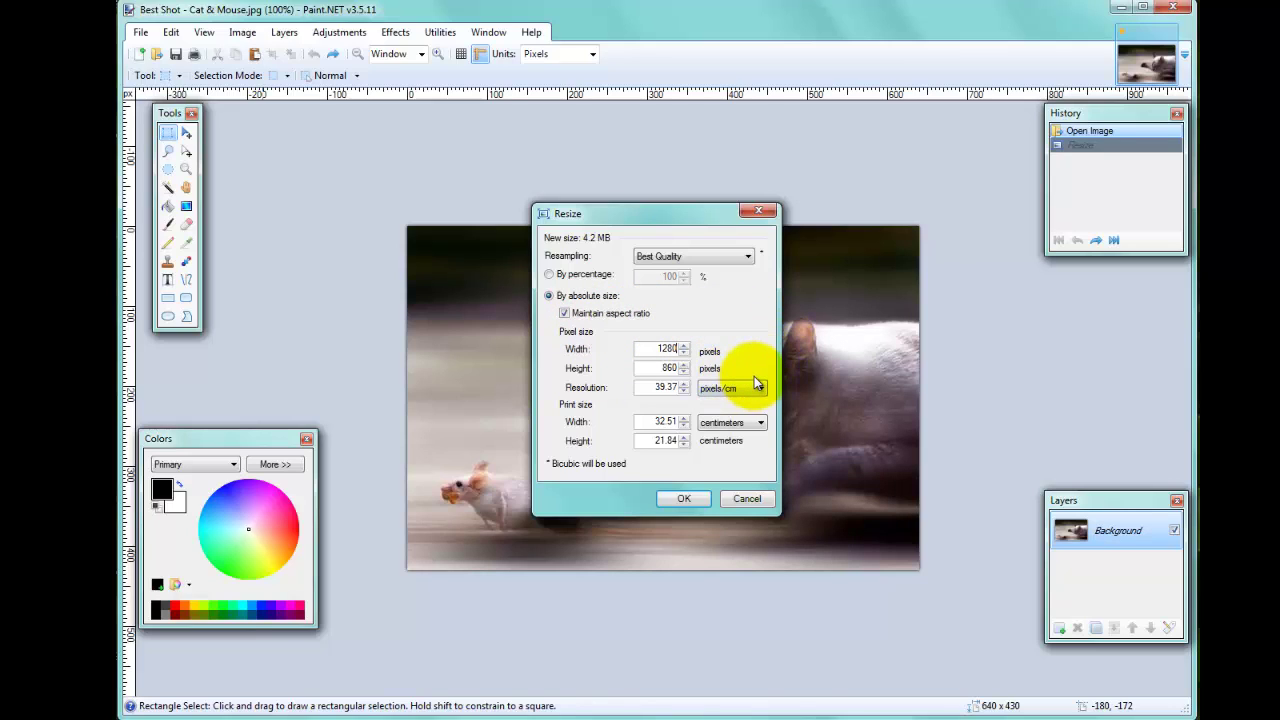
key("shift+Home")
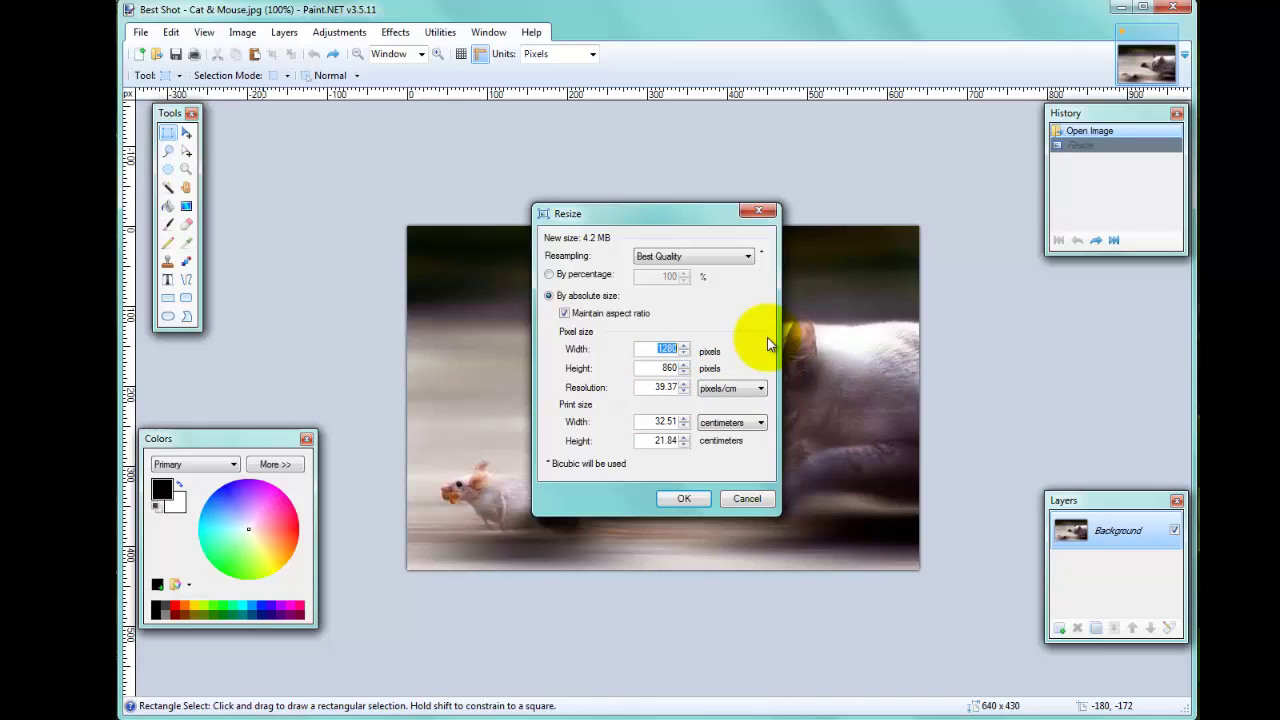
type("640")
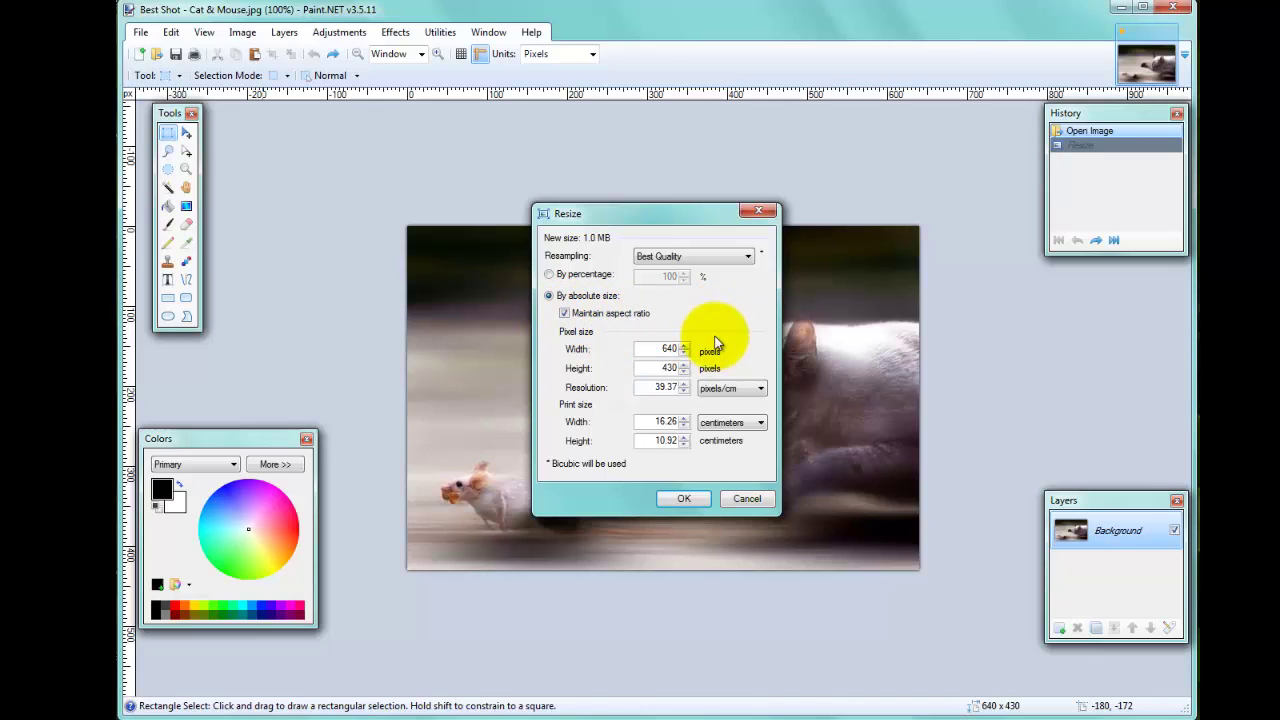
double_click(670, 368)
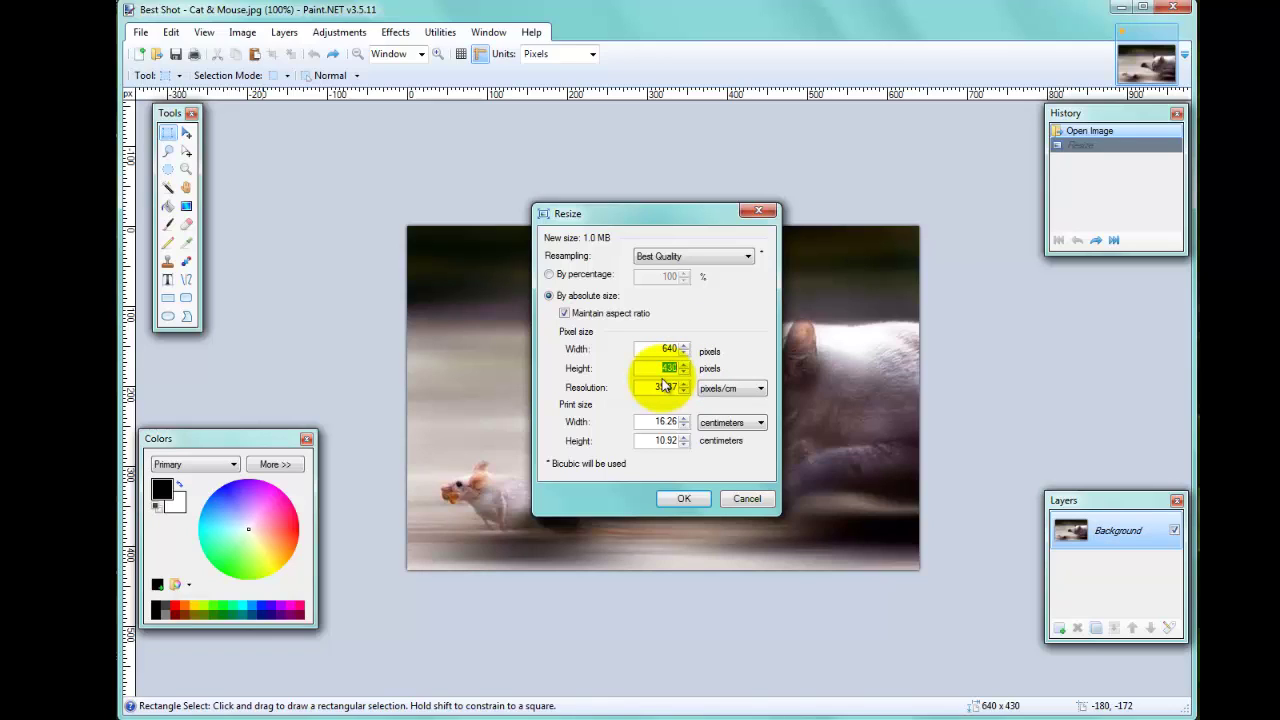
type("860")
Apply the resize to enlarge the photo to 1280 × 860 pixels.
left_click(684, 498)
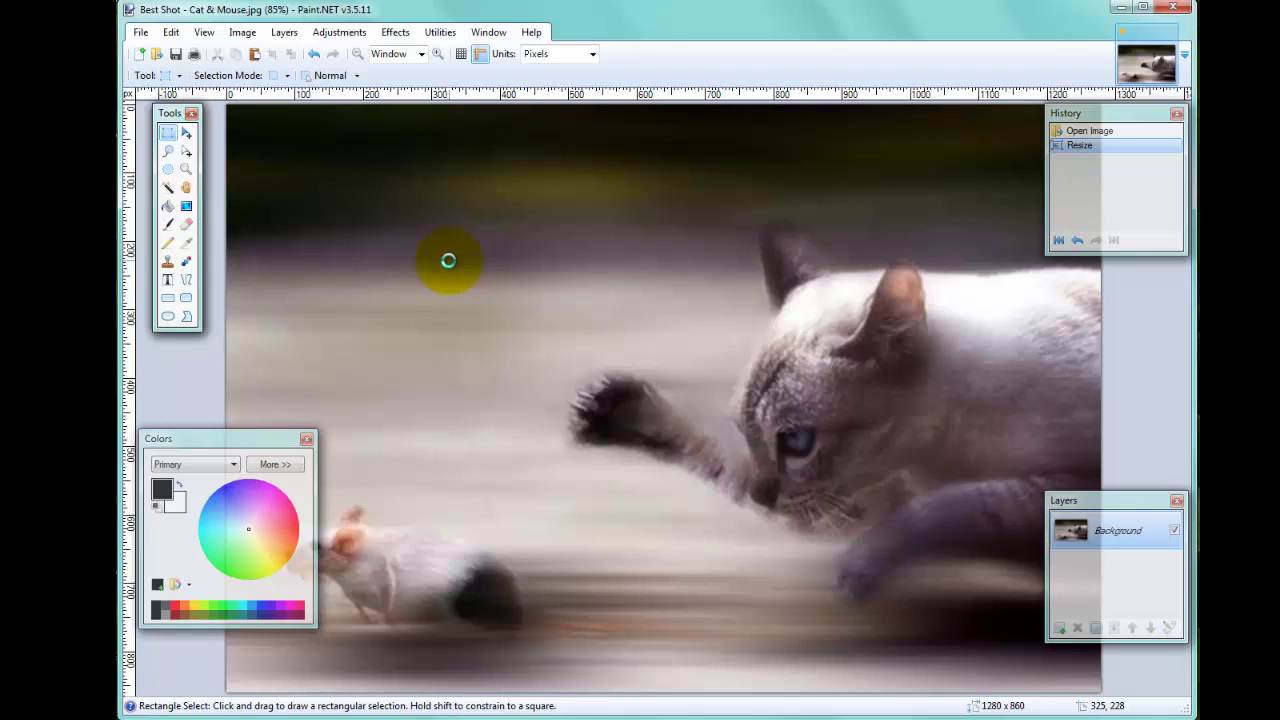
Undo the enlargement, then stretch the photo to 1280 × 430 with aspect ratio unlocked.
key("ctrl+z")
left_click(242, 32)
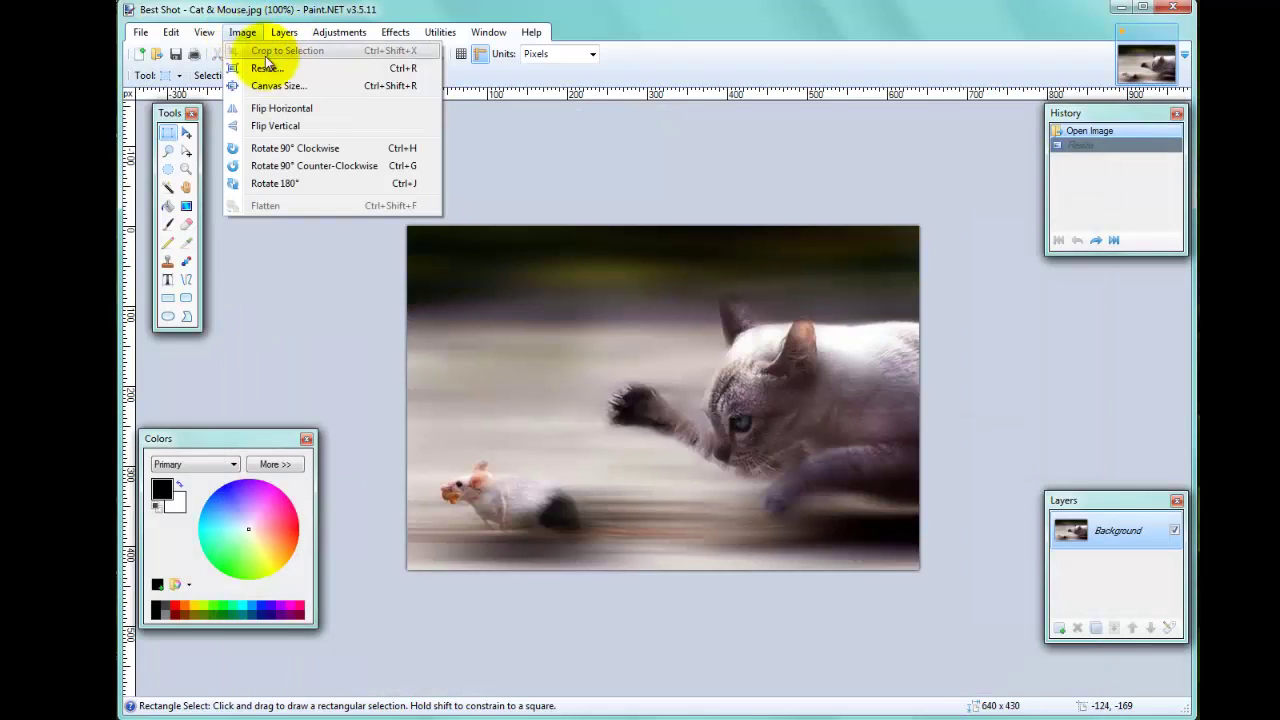
left_click(269, 66)
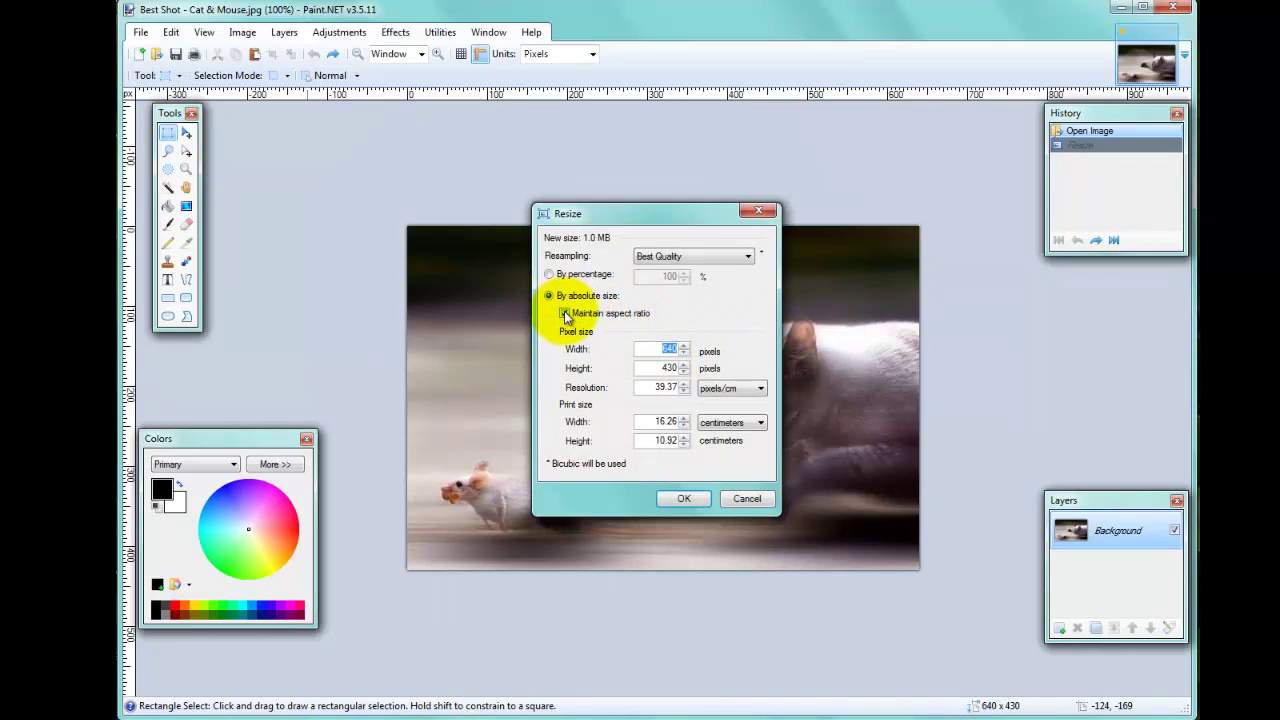
left_click(565, 314)
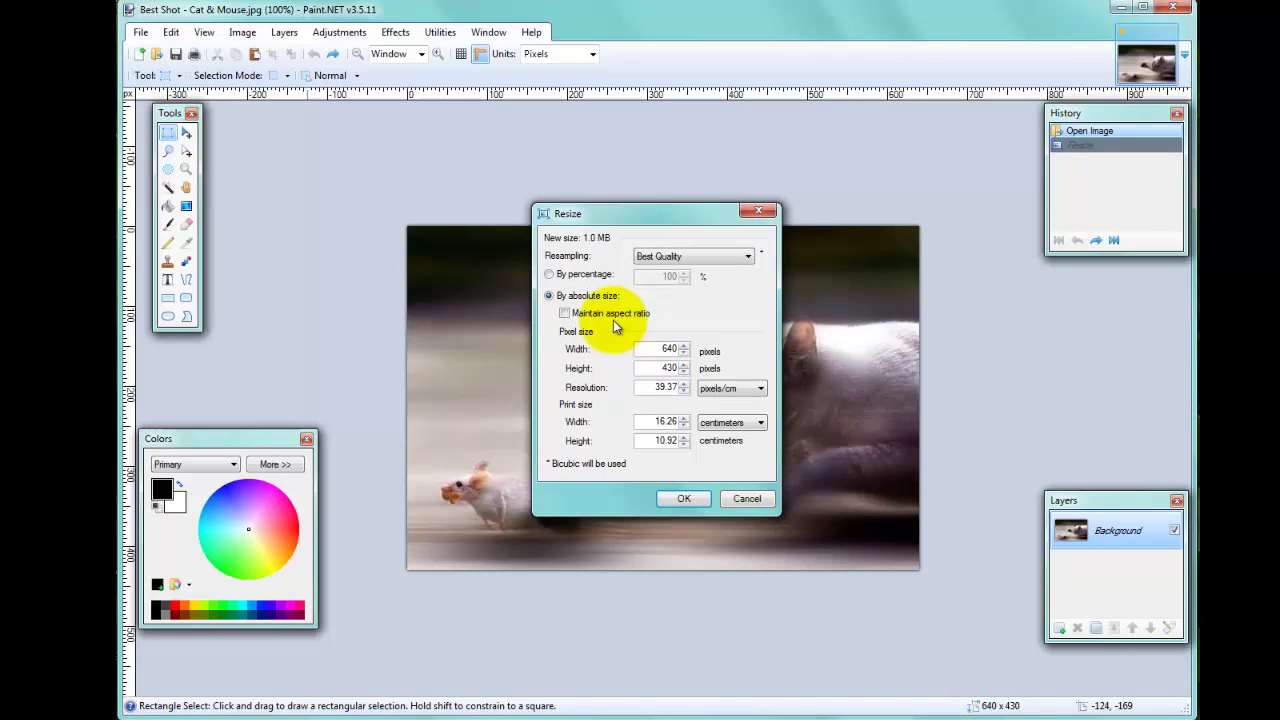
left_click(671, 350)
key("shift+End")
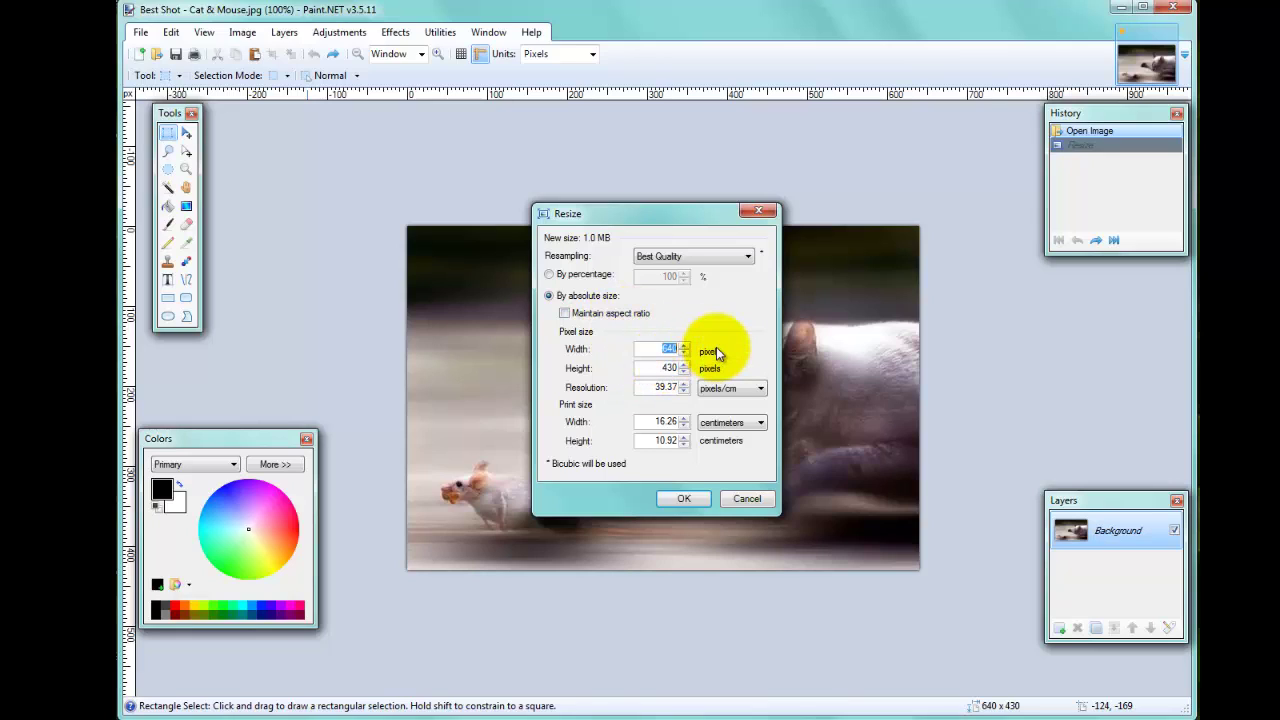
type("1280")
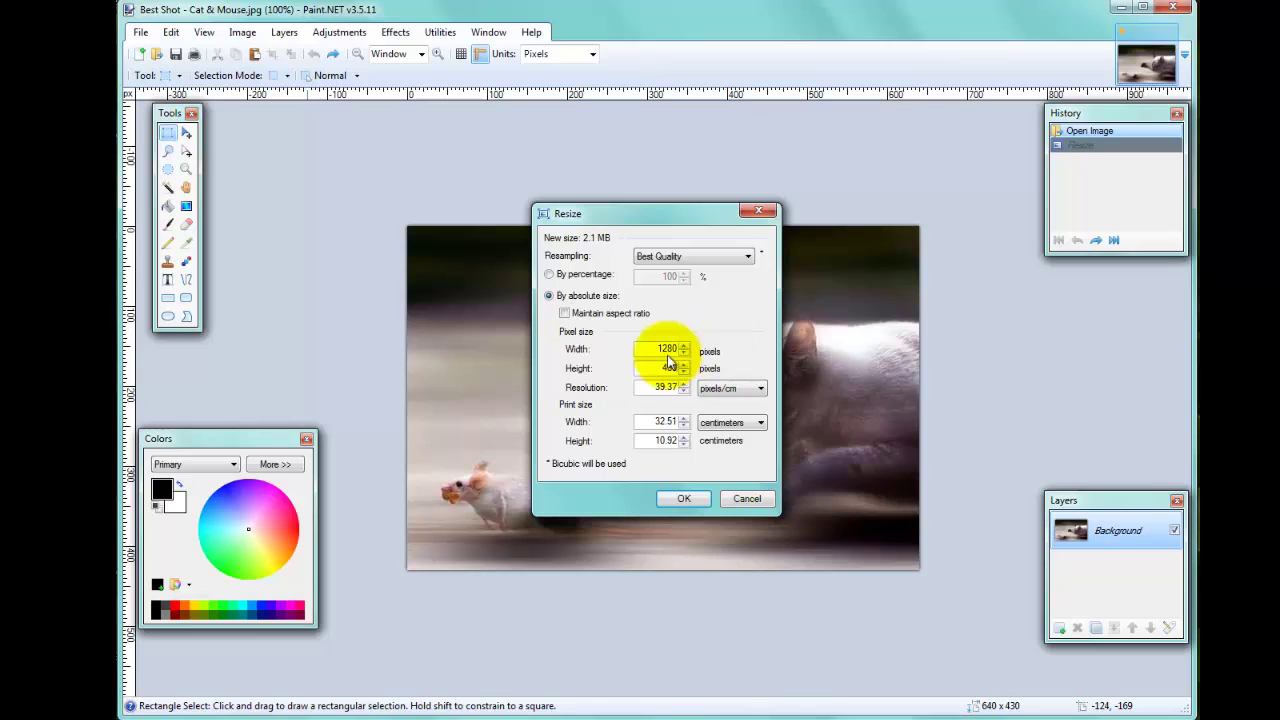
left_click(685, 499)
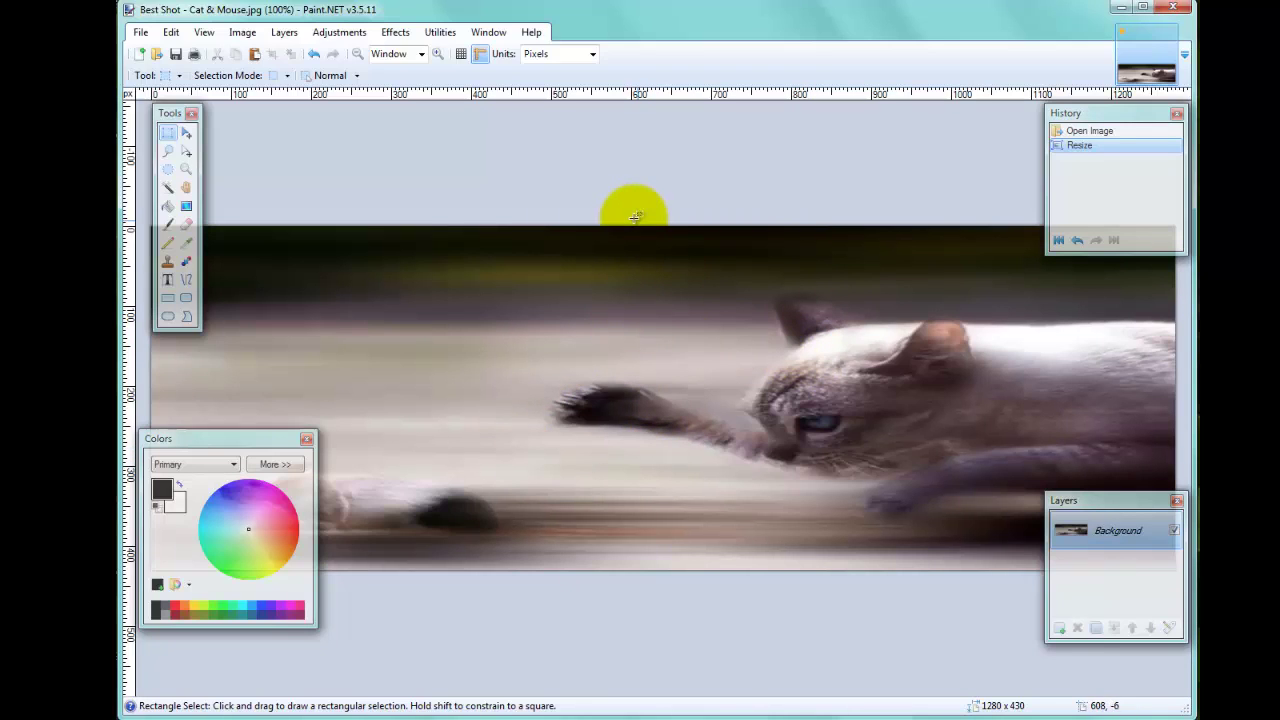
Undo the stretch to 640 × 430 and reopen Resize, keeping Best Quality resampling.
key("ctrl+z")
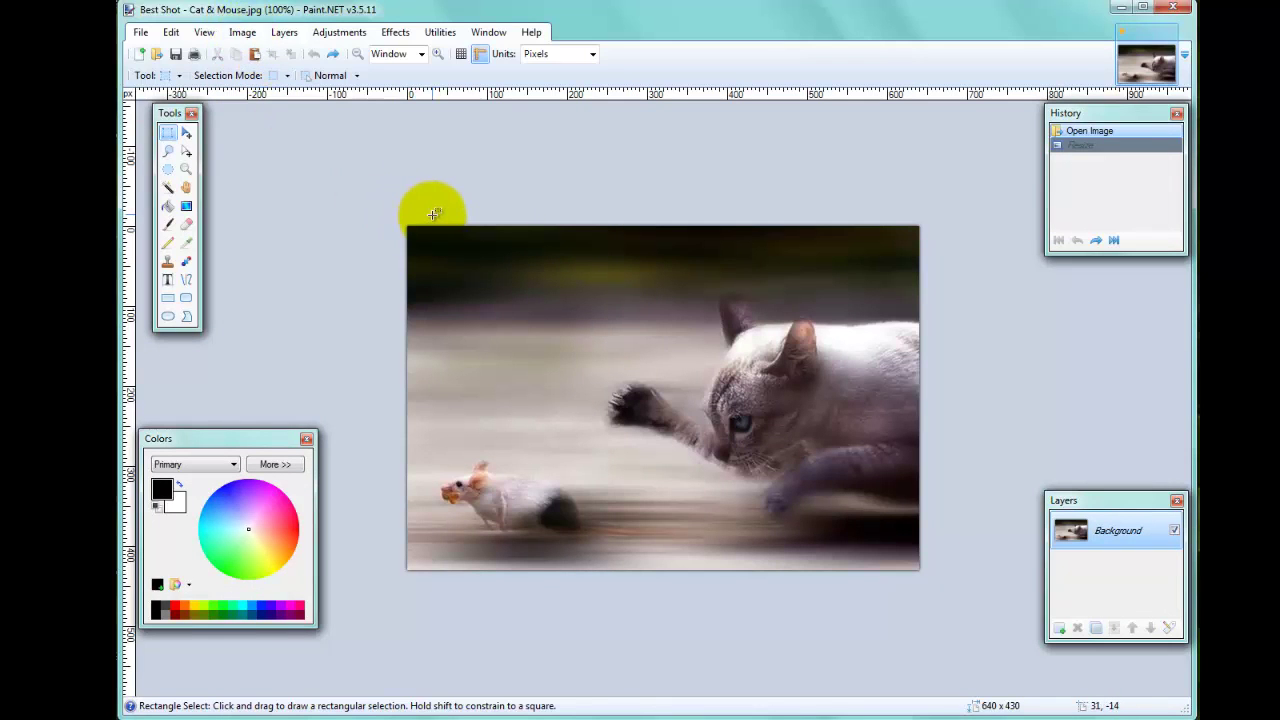
key("ctrl+r")
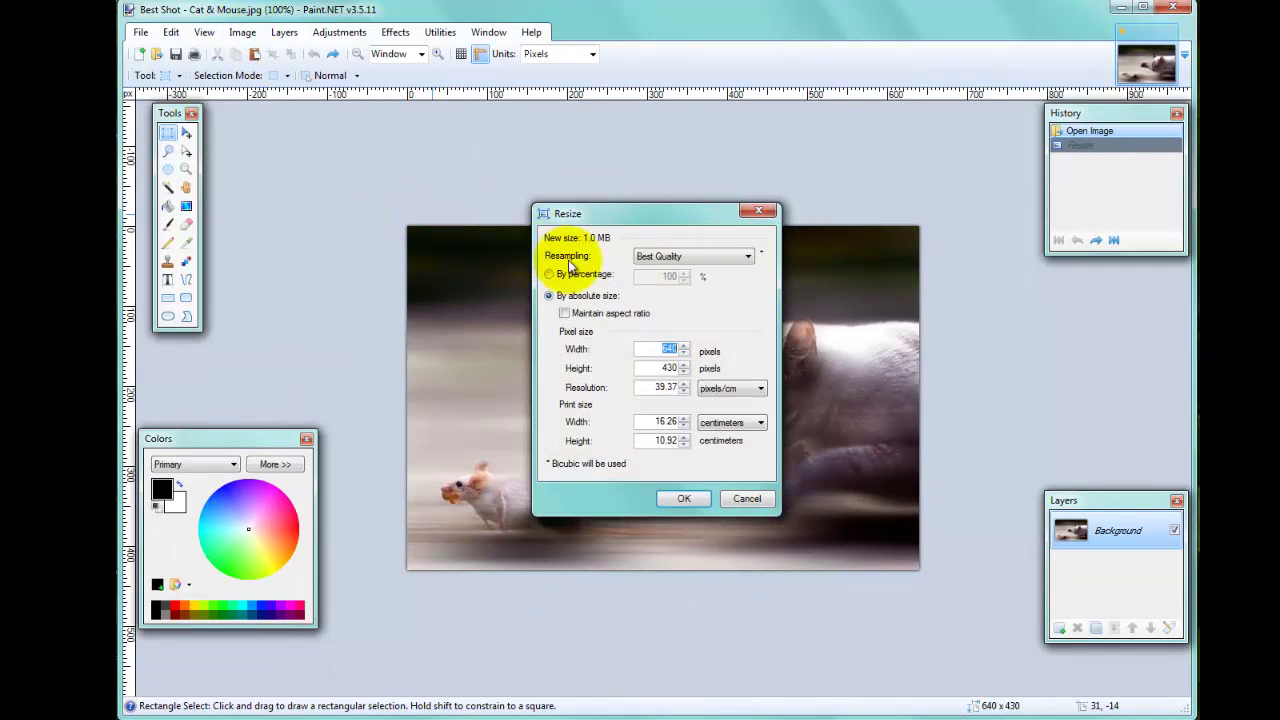
left_click(719, 257)
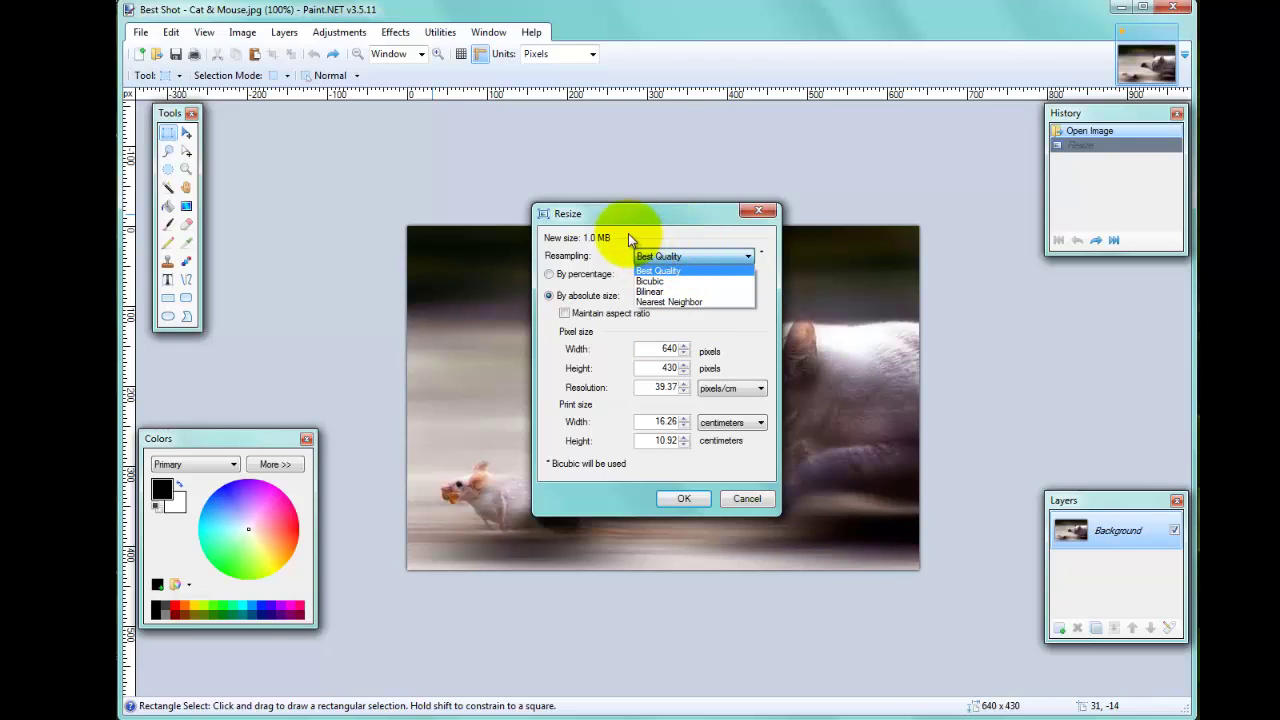
left_click(679, 255)
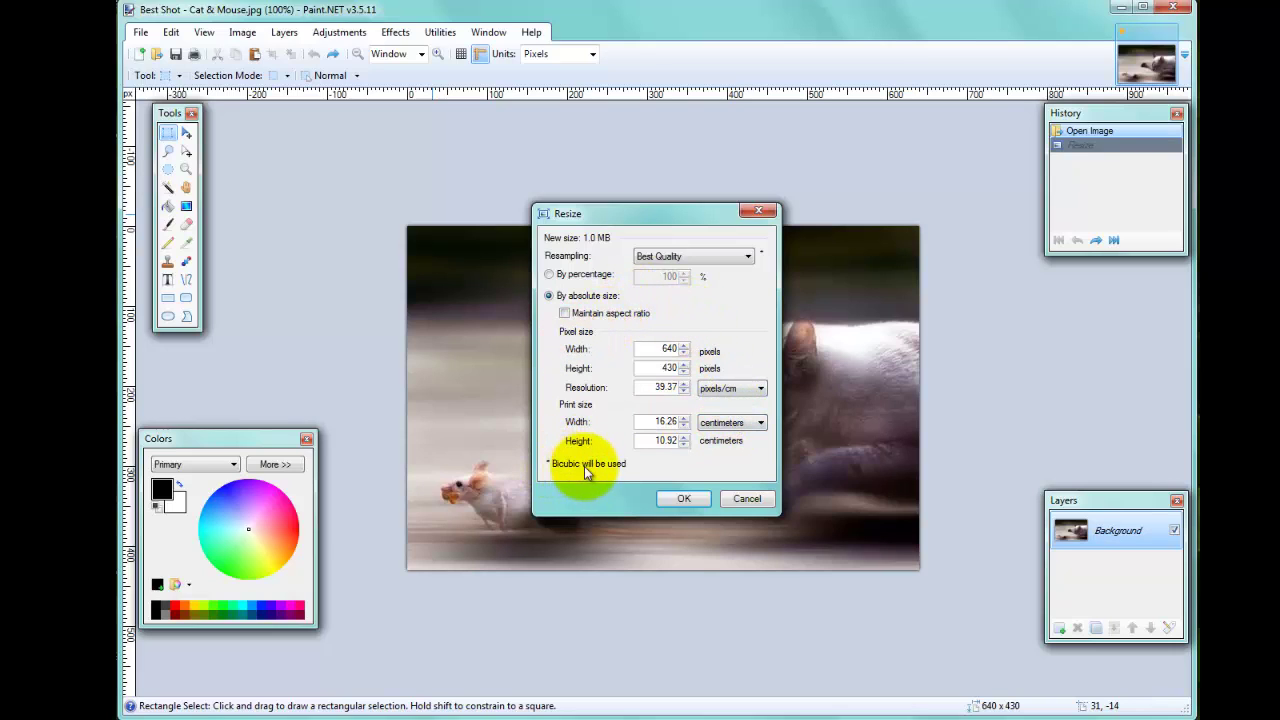
left_click(677, 257)
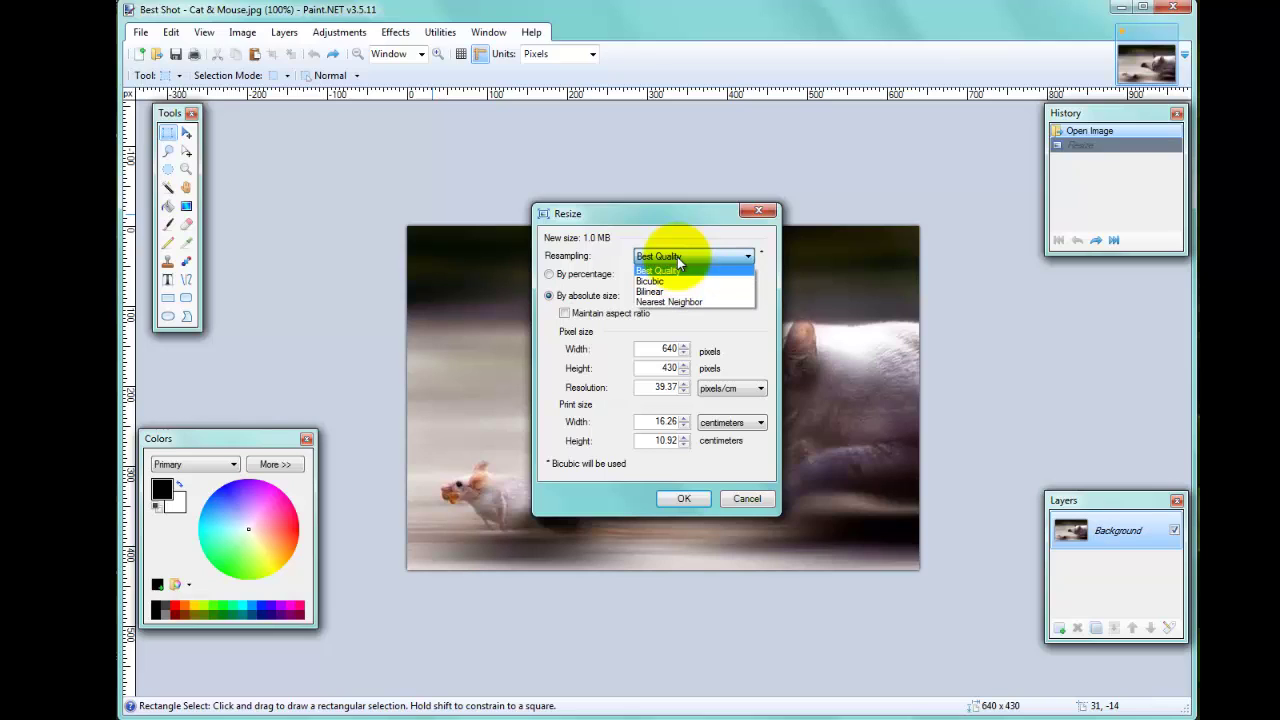
left_click(659, 236)
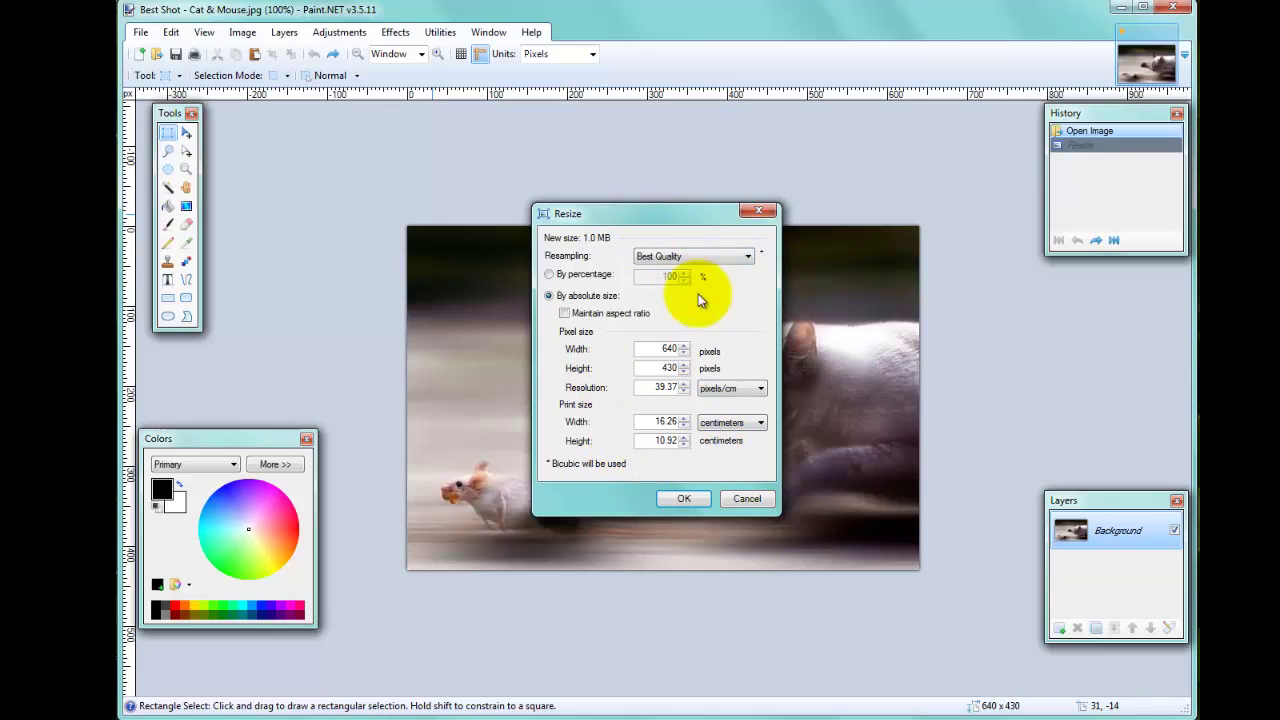
Resize proportionally with width 100, giving a 100 × 67 pixel photo.
left_click(564, 314)
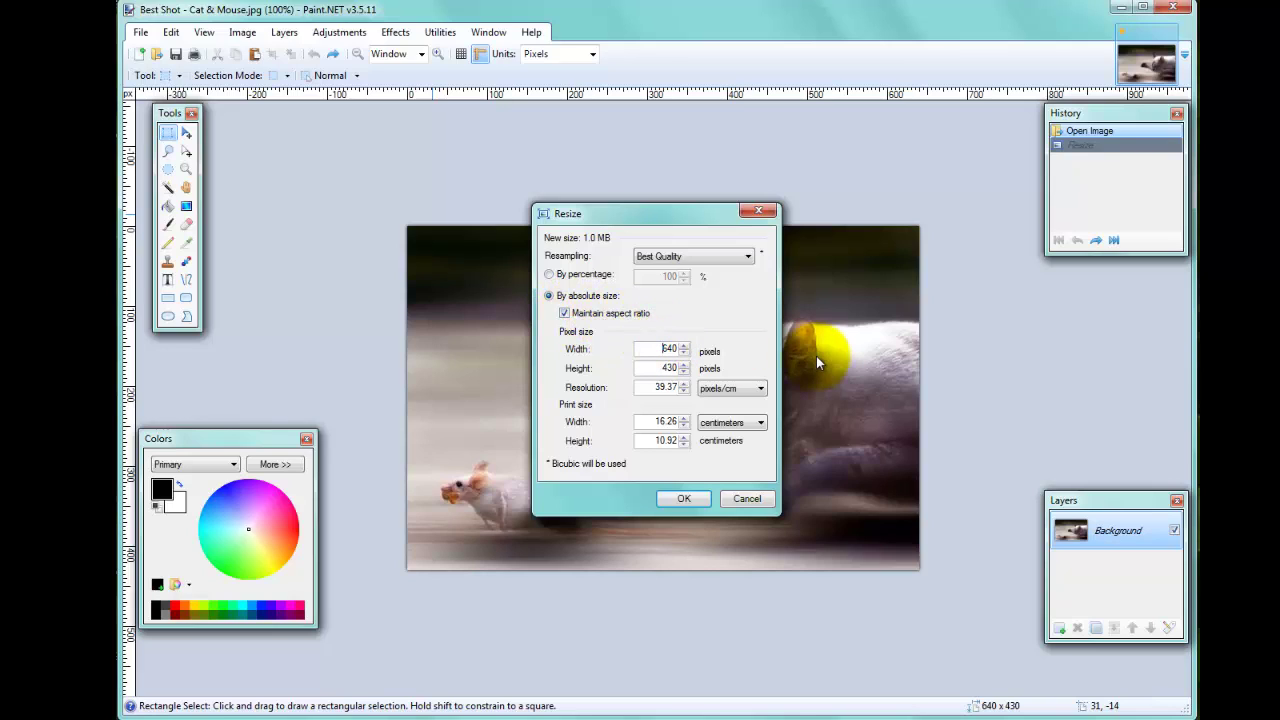
key("Tab")
type("100")
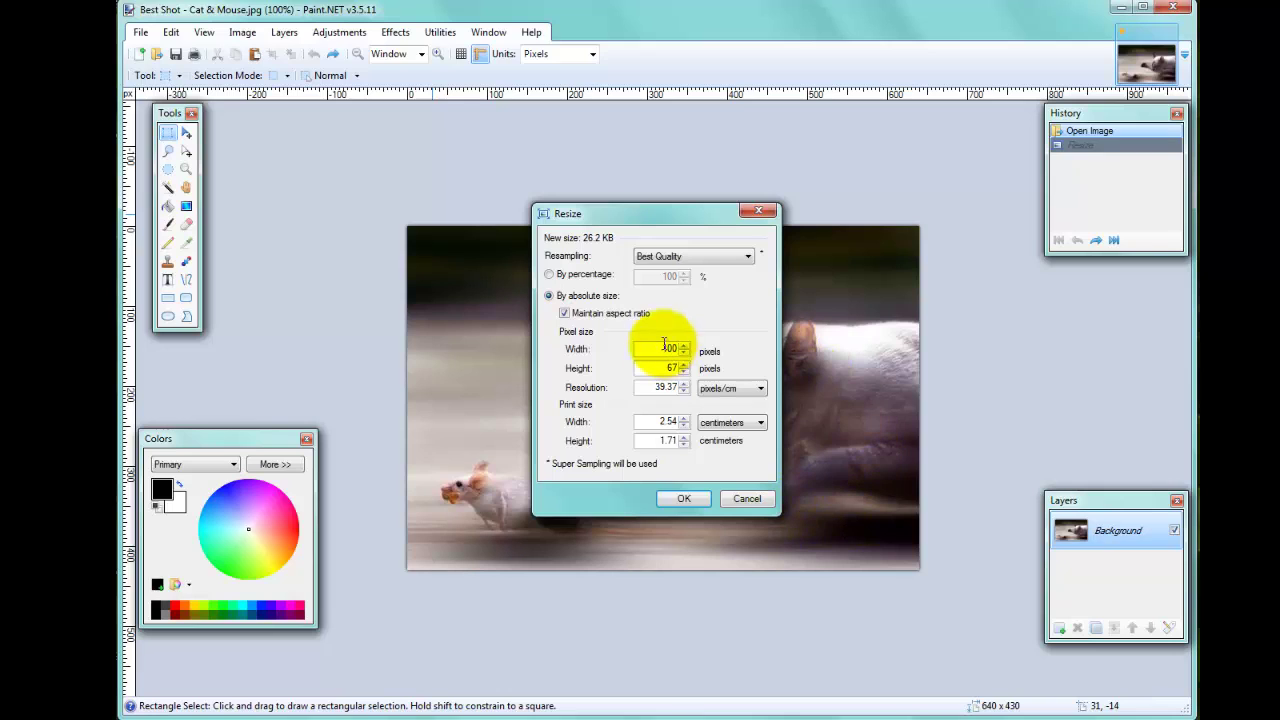
left_click(688, 498)
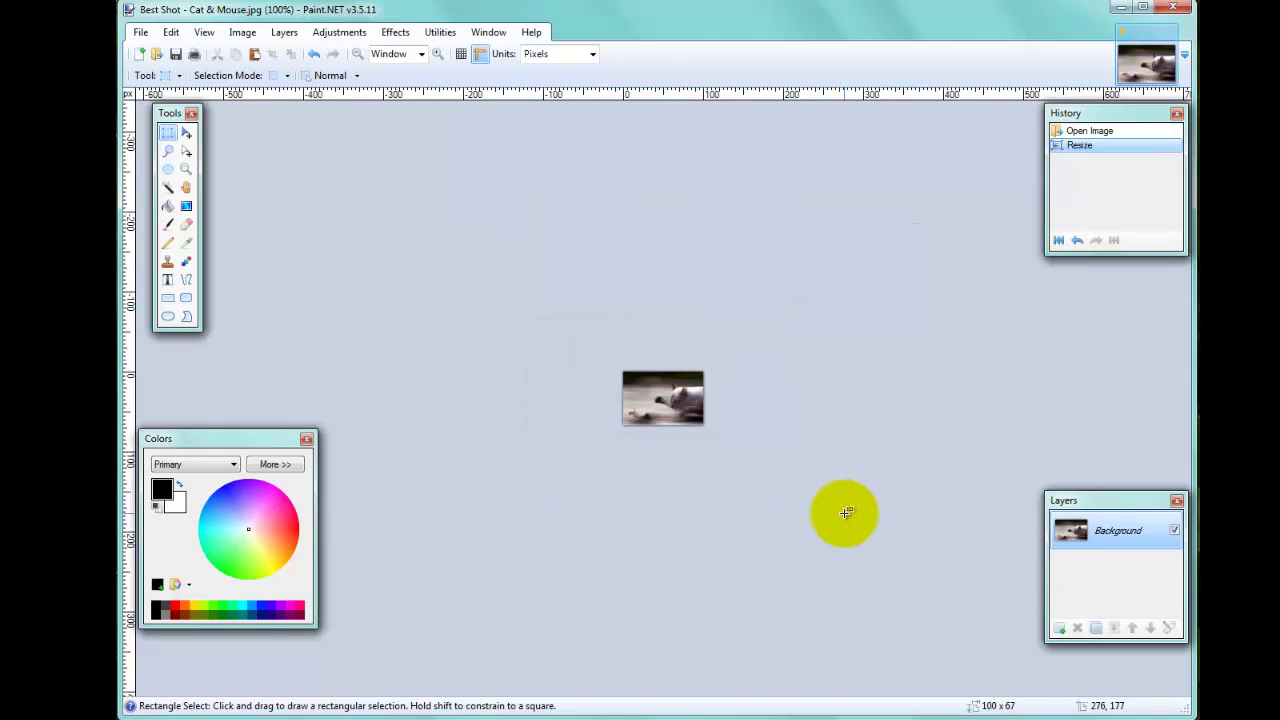